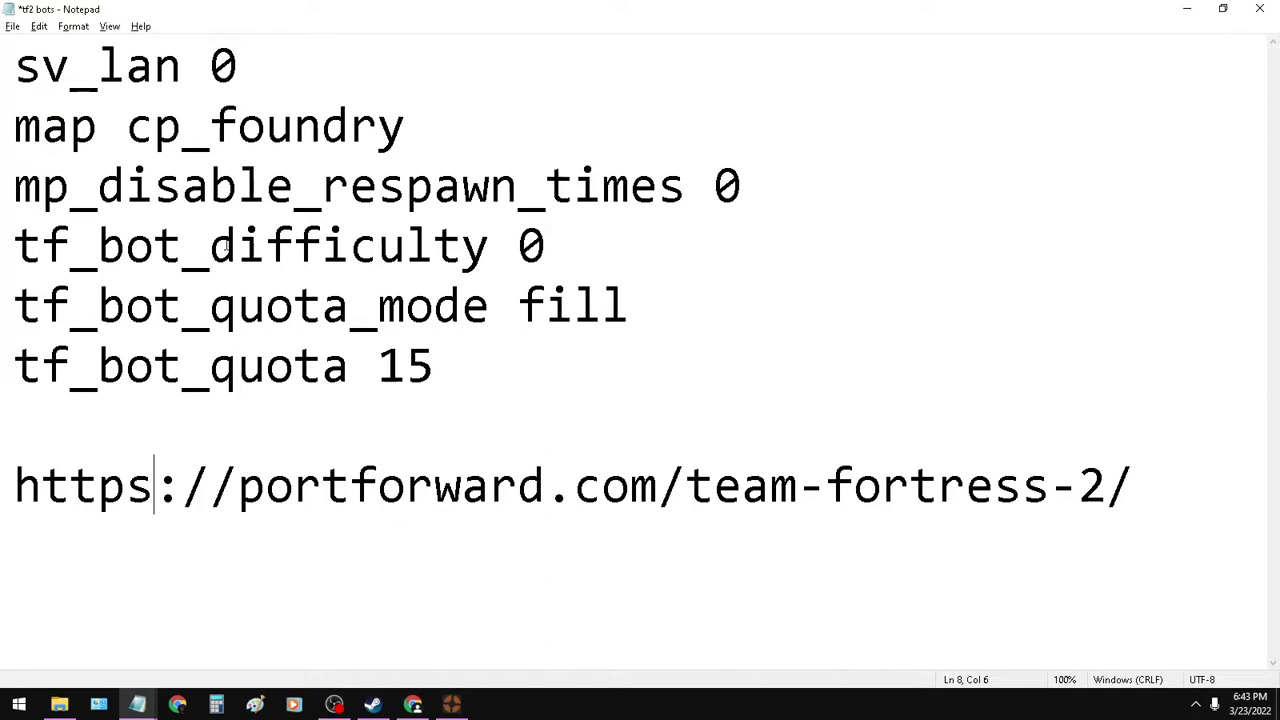
Step: Select the first cheat-sheet line, sv_lan 0, in the tf2 bots Notepad file
mouse_move(17, 68)
mouse_down()
mouse_move(491, 383)
mouse_move(1063, 510)
mouse_move(1137, 503)
mouse_up()
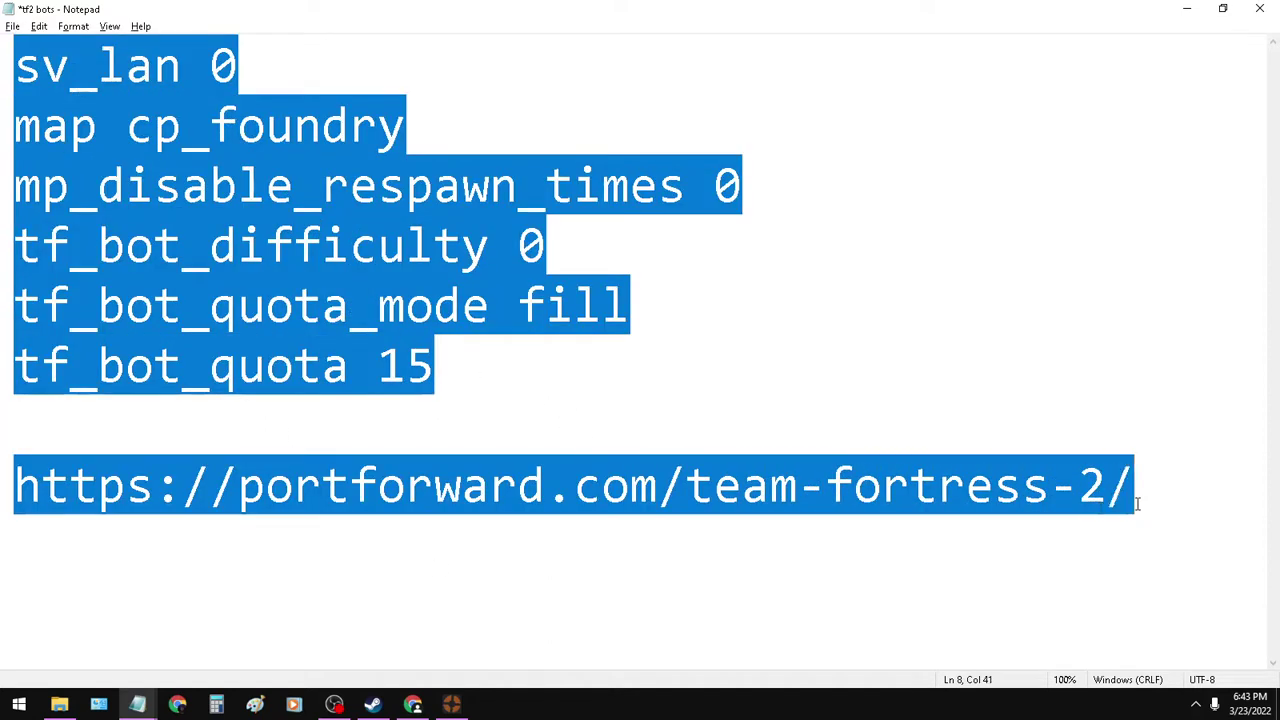
click(596, 340)
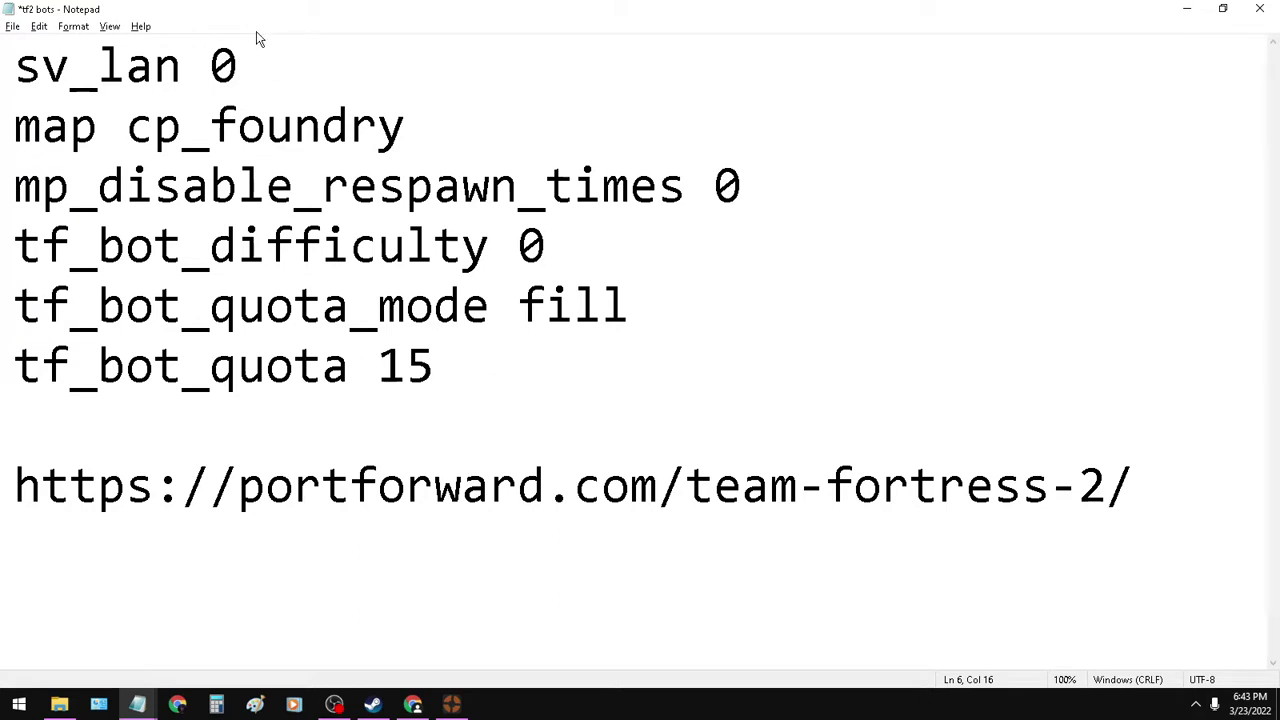
drag(263, 71, 4, 87)
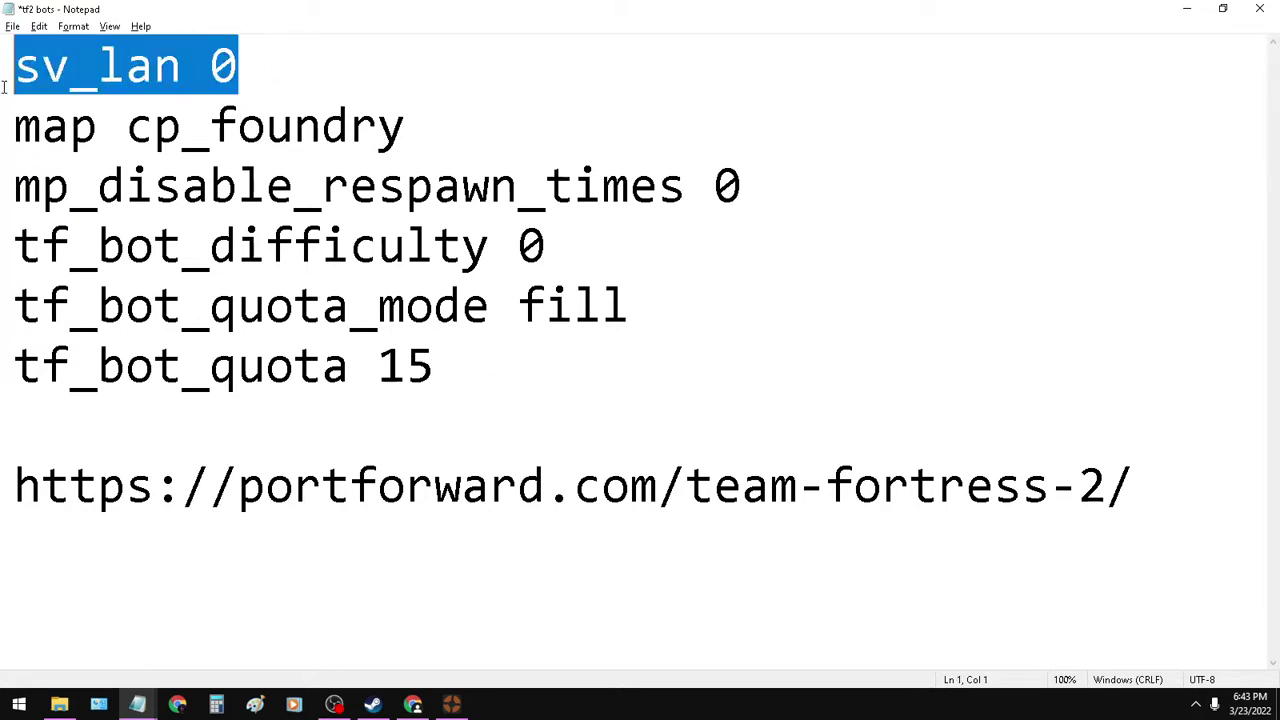
click(104, 66)
drag(104, 66, 76, 80)
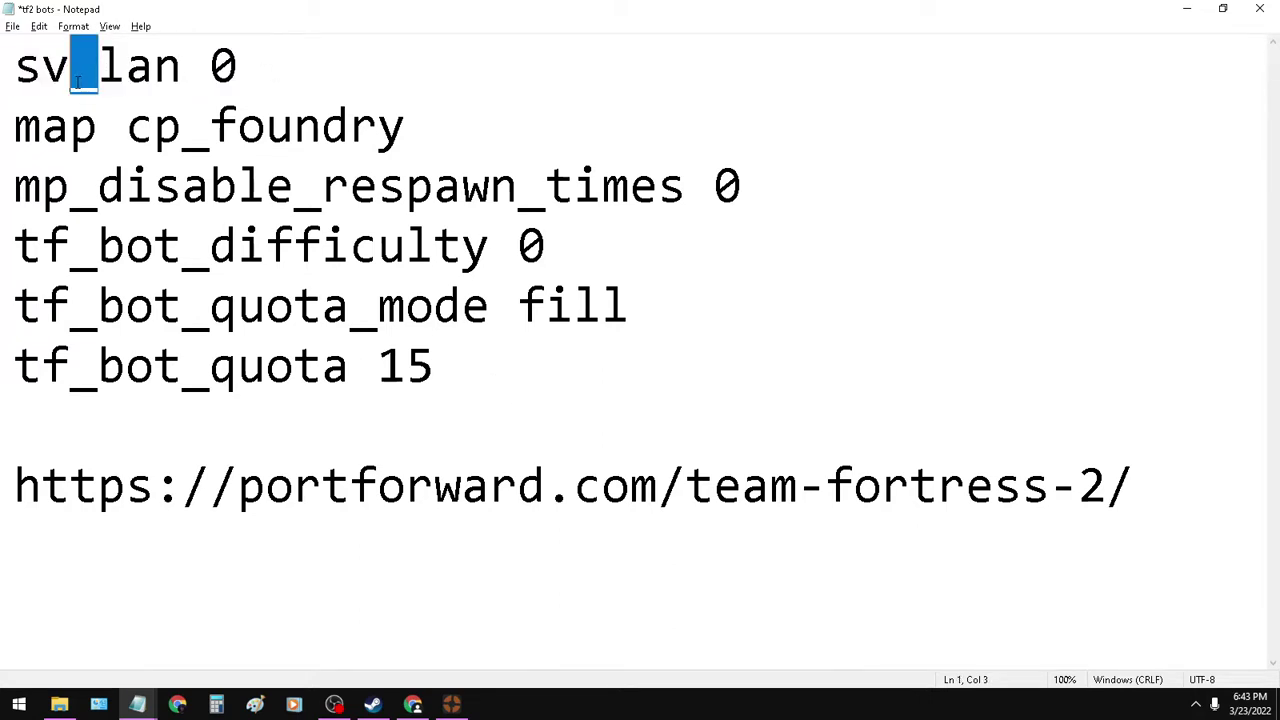
drag(208, 128, 176, 147)
drag(211, 62, 188, 63)
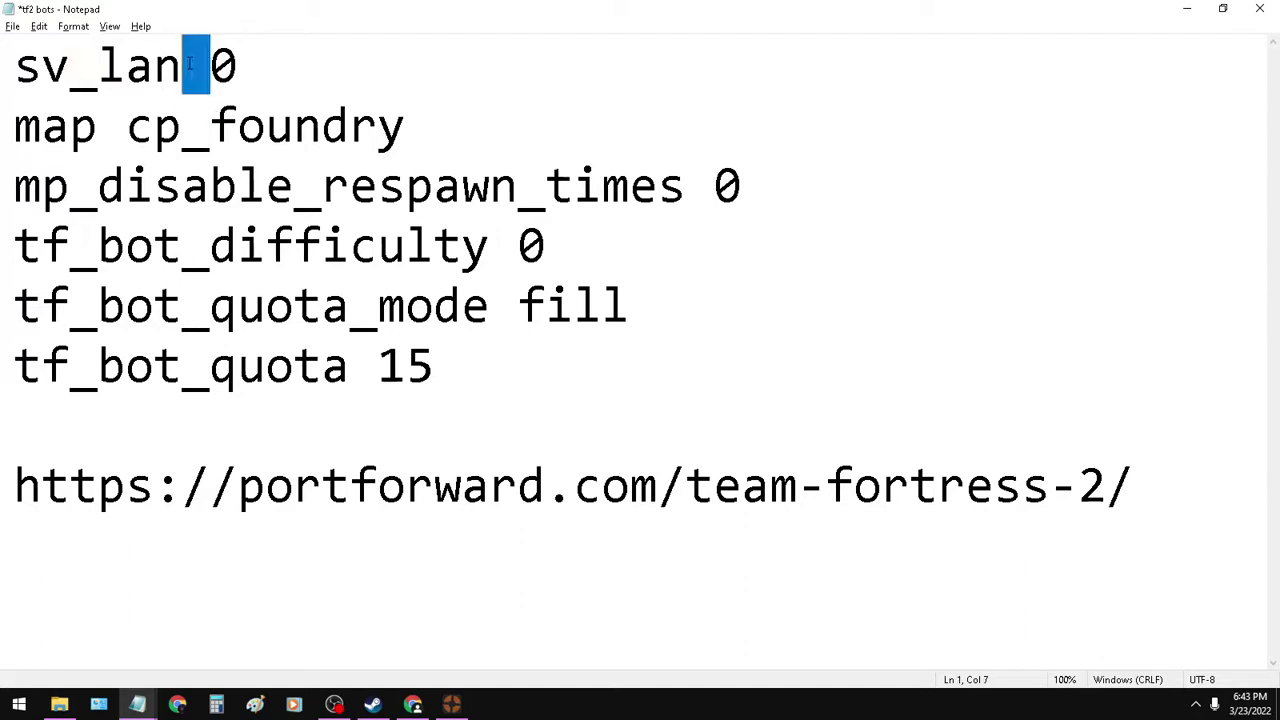
drag(712, 182, 688, 182)
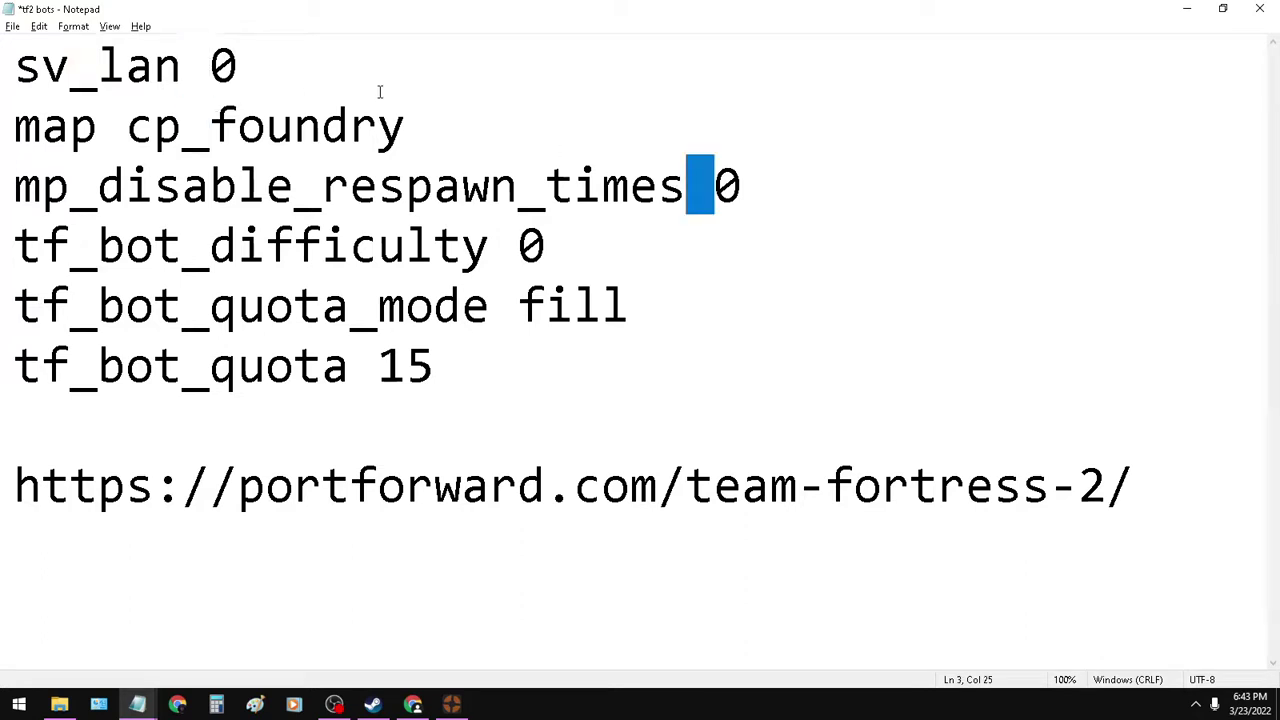
mouse_move(380, 92)
mouse_down()
mouse_move(190, 66)
mouse_move(2, 66)
mouse_up()
key(ctrl+c)
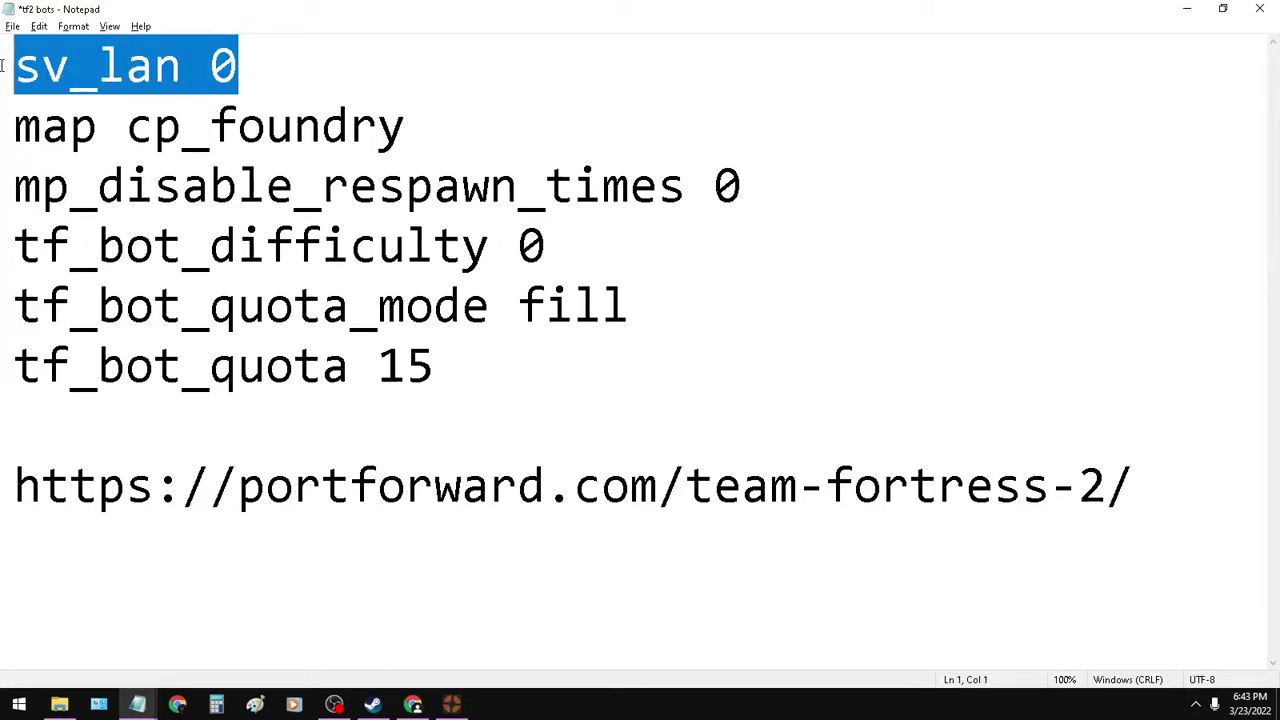
Step: Run sv_lan 0 in the Team Fortress 2 developer console
key(alt+Tab)
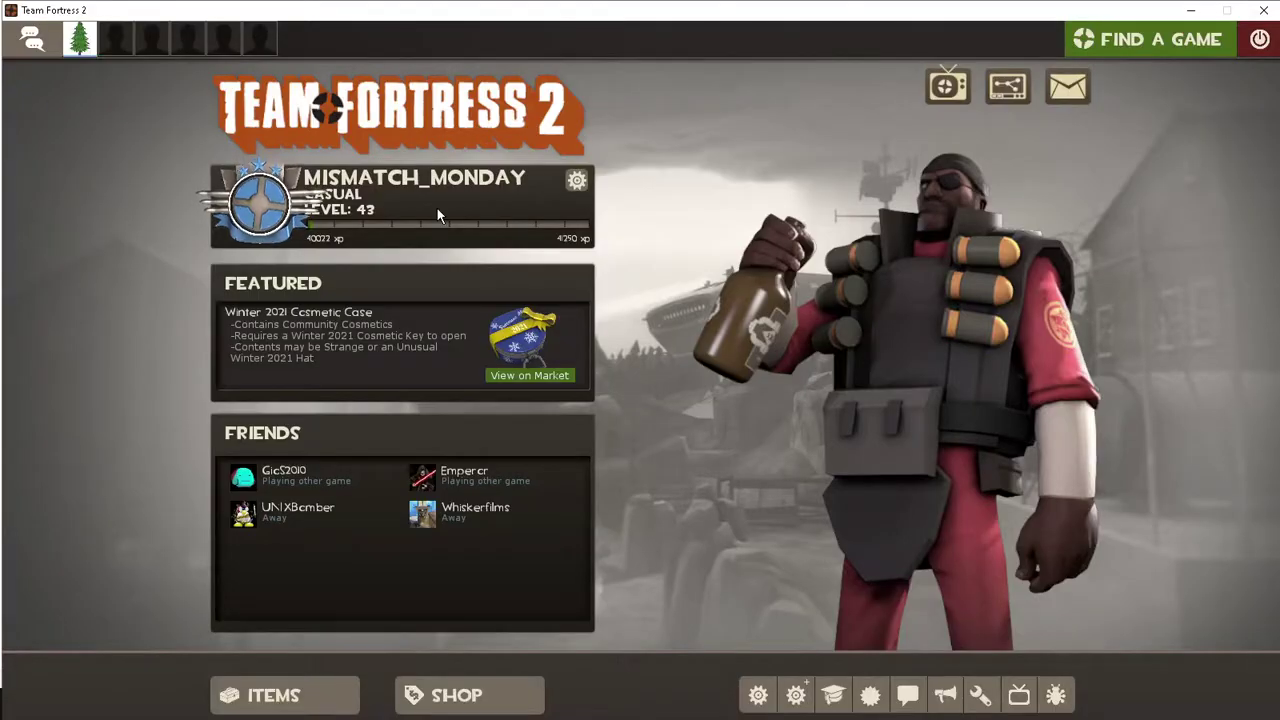
key(grave)
key(ctrl+v)
key(Return)
Step: Copy map cp_foundry from the cheat-sheet and run it in the game console
key(alt+Tab)
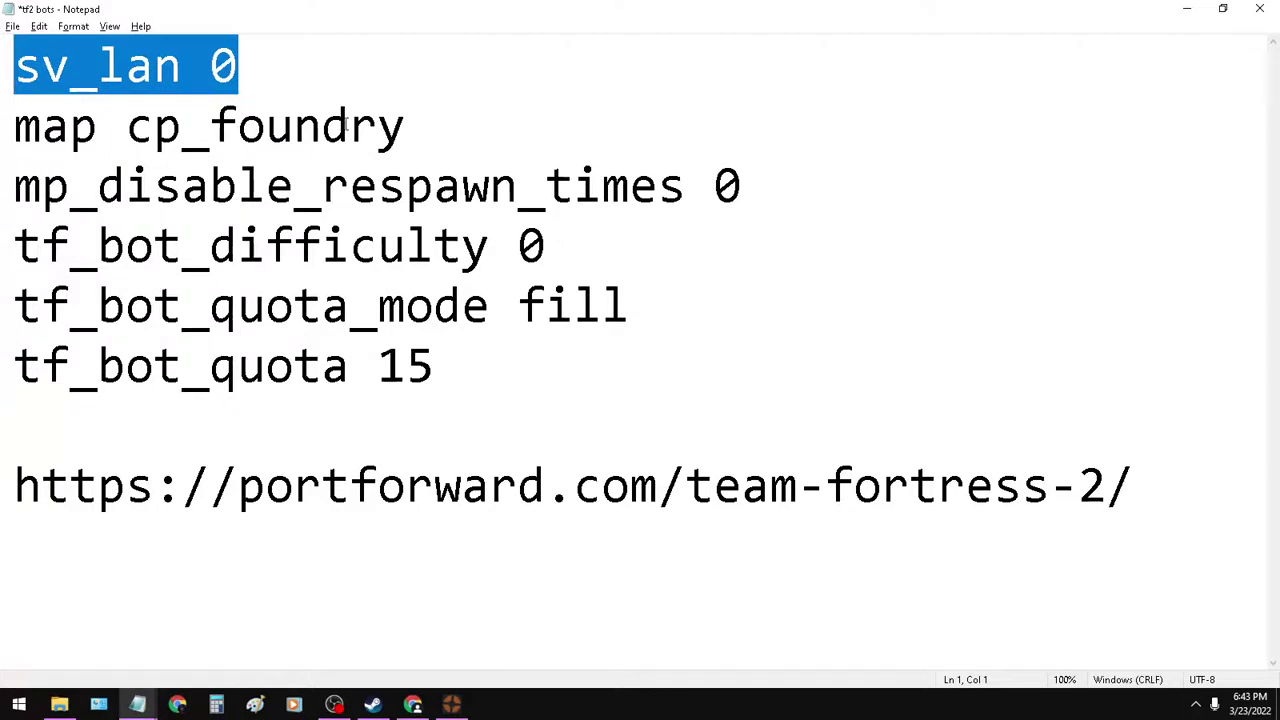
drag(426, 123, 14, 126)
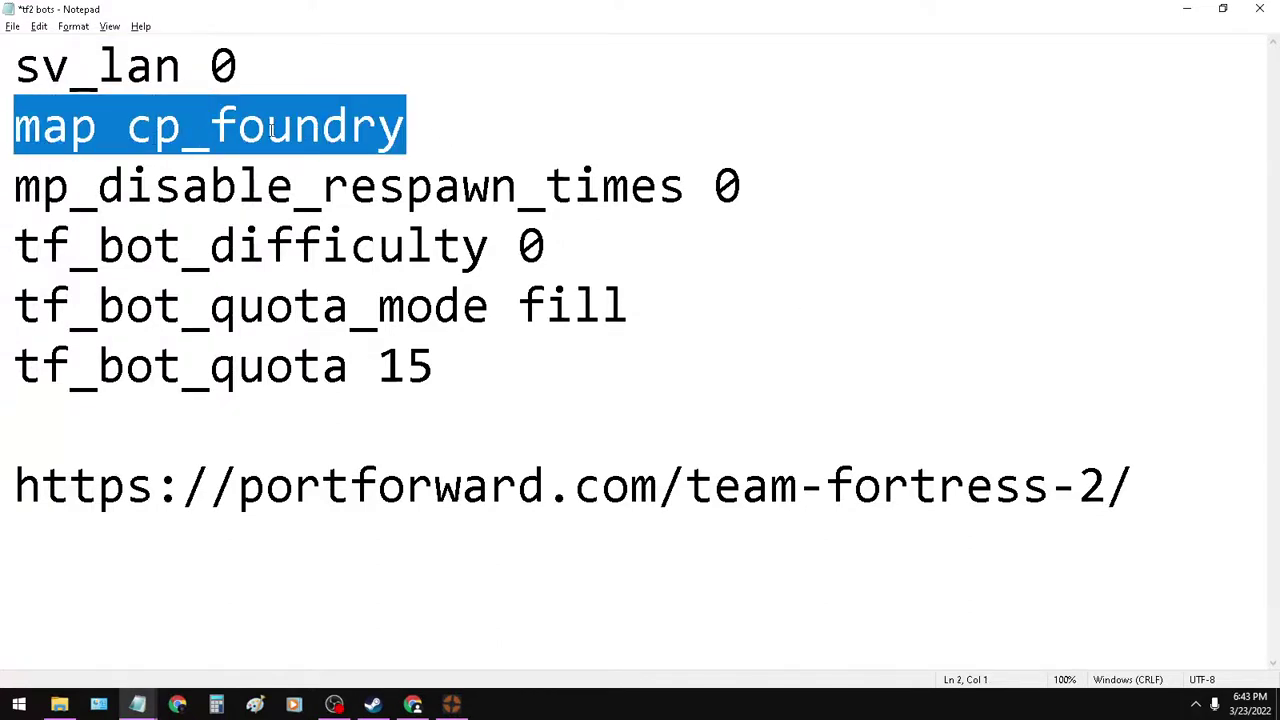
key(ctrl+c)
key(alt+Tab)
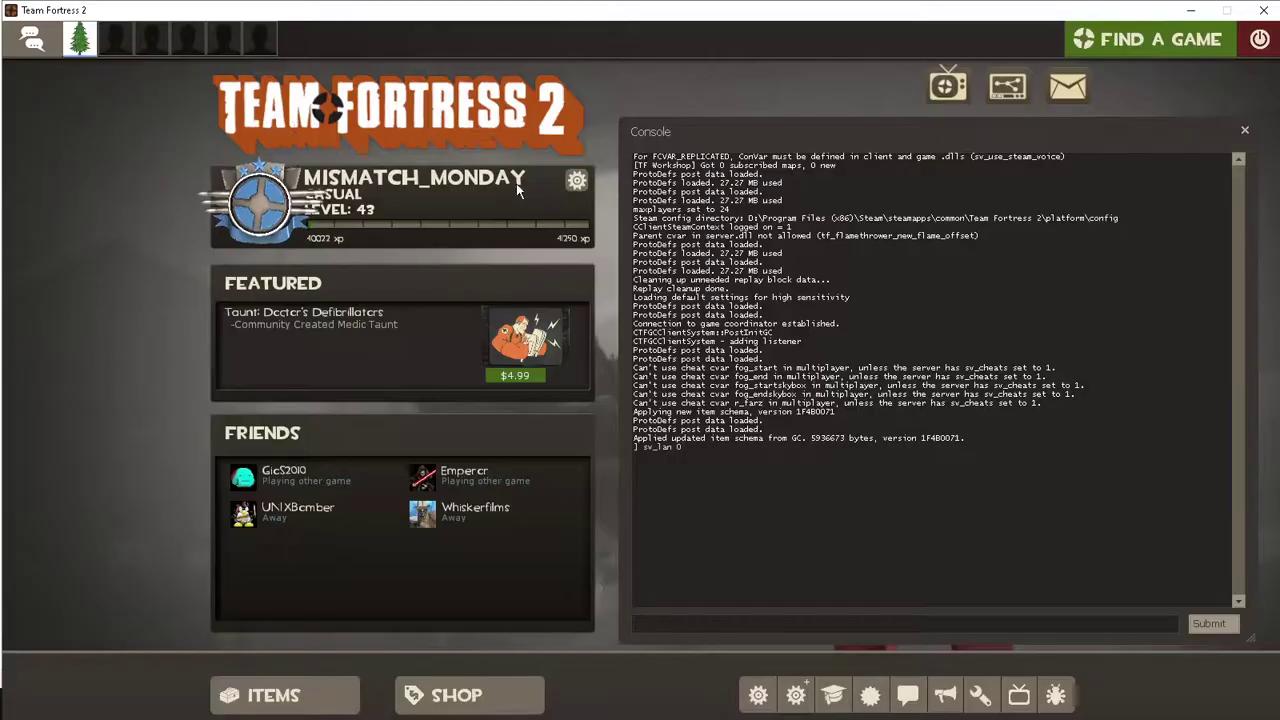
key(ctrl+v)
key(Return)
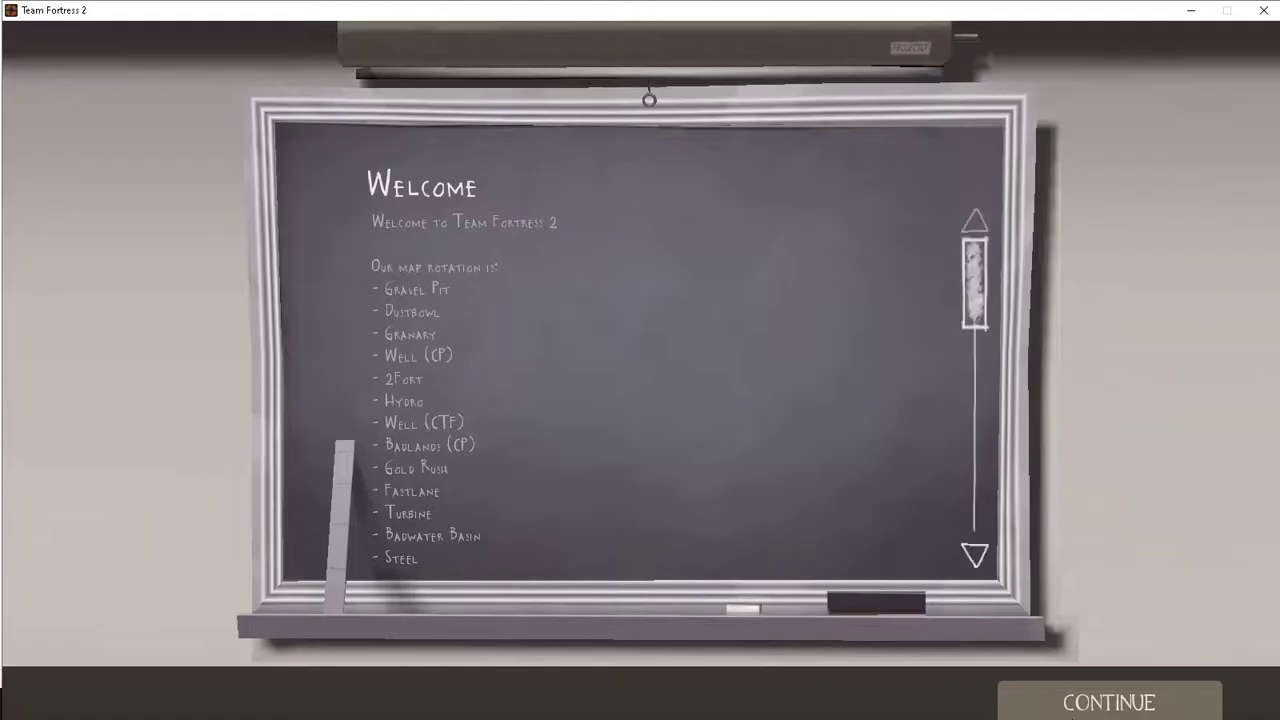
Step: Continue past the map intro, join team BLU as Medic and walk forward
click(1075, 708)
click(1075, 712)
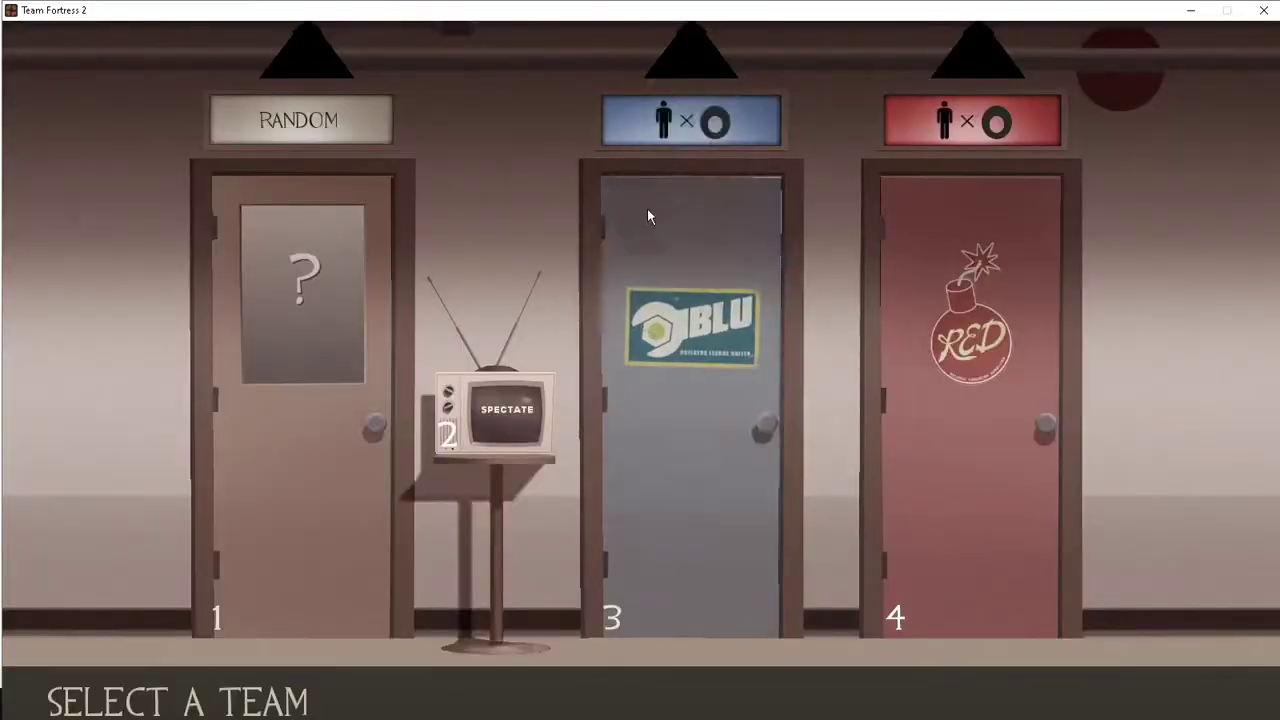
click(663, 237)
click(790, 110)
key(w)
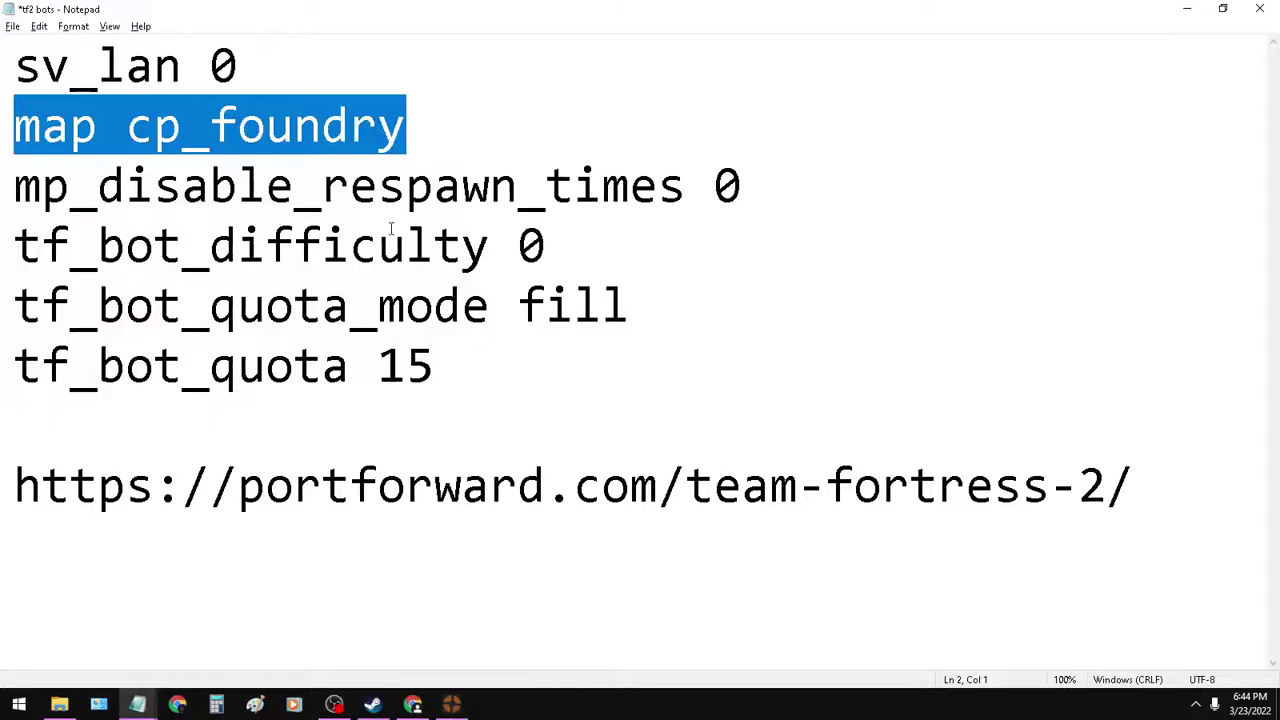
Step: Select the tf_bot_quota_mode fill line in the Notepad cheat-sheet
drag(742, 186, 12, 186)
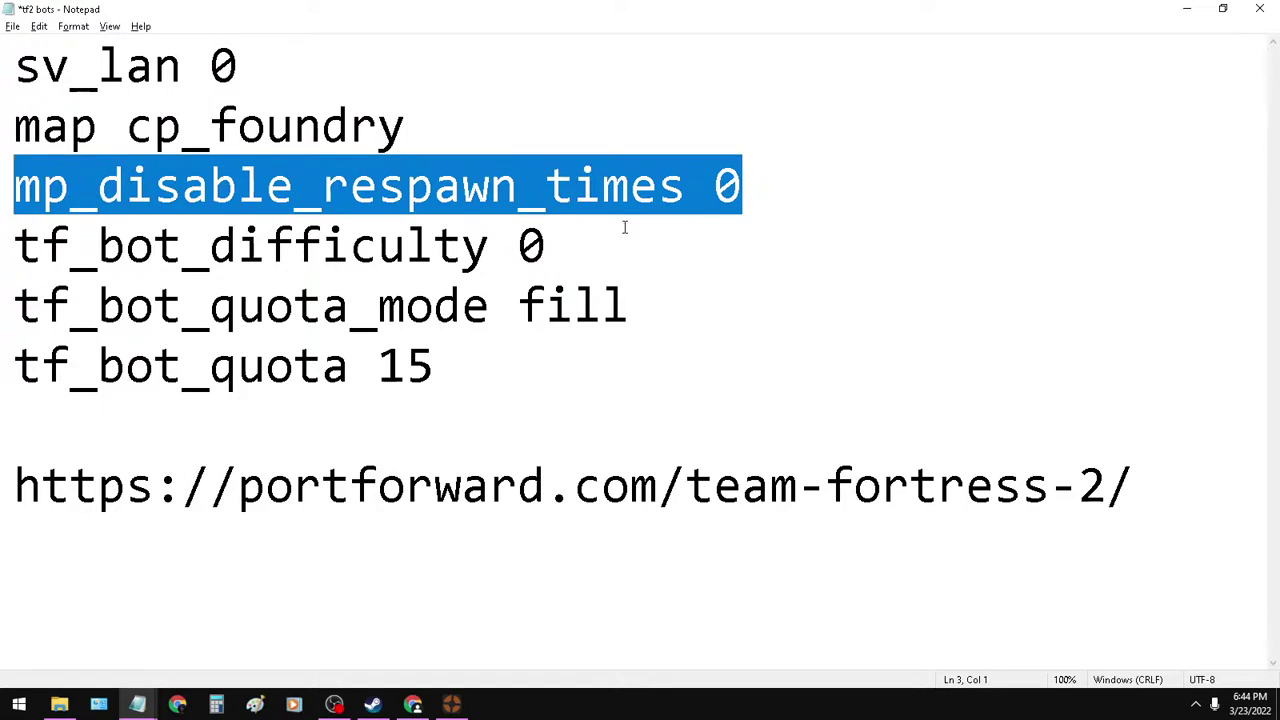
drag(546, 246, 18, 250)
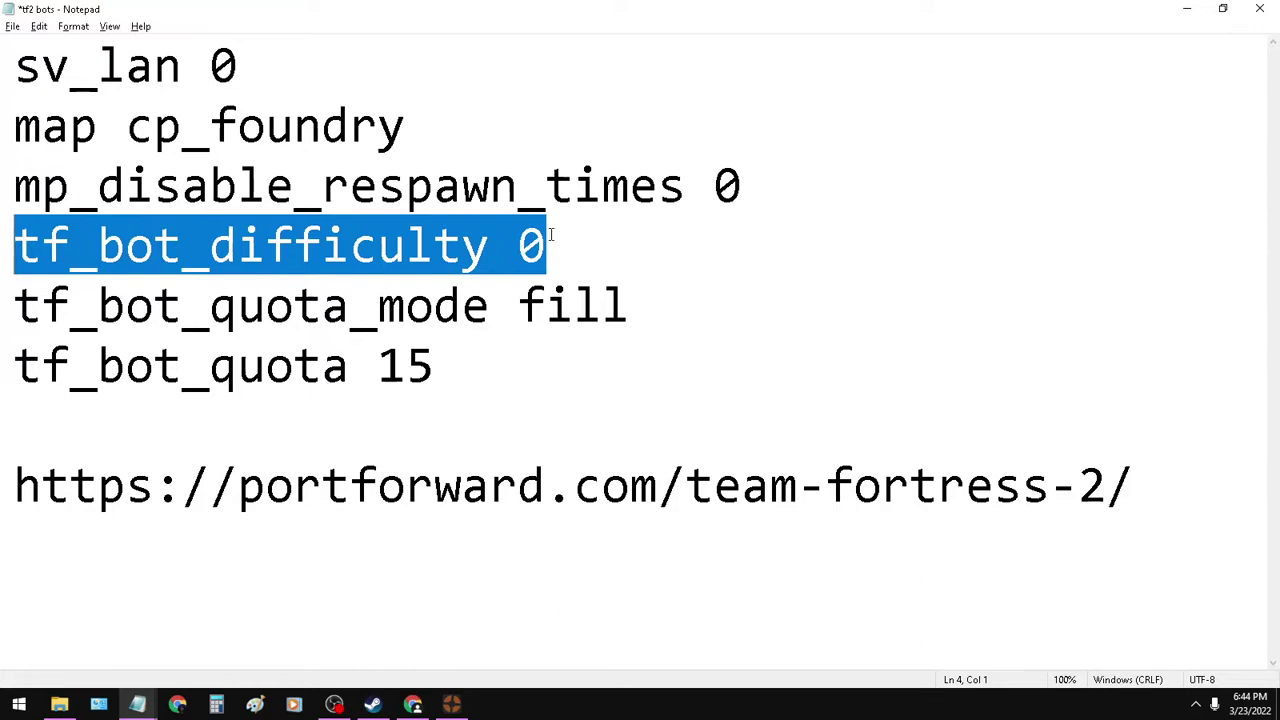
click(576, 185)
click(548, 244)
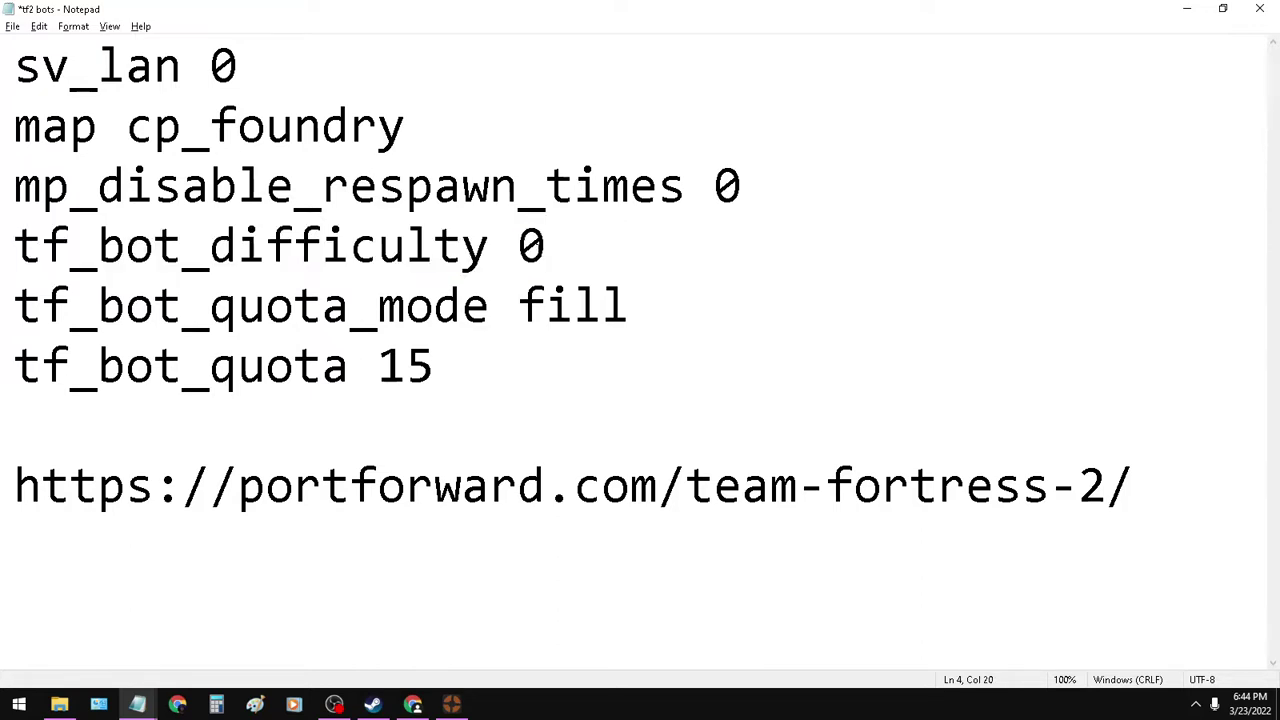
drag(548, 244, 530, 245)
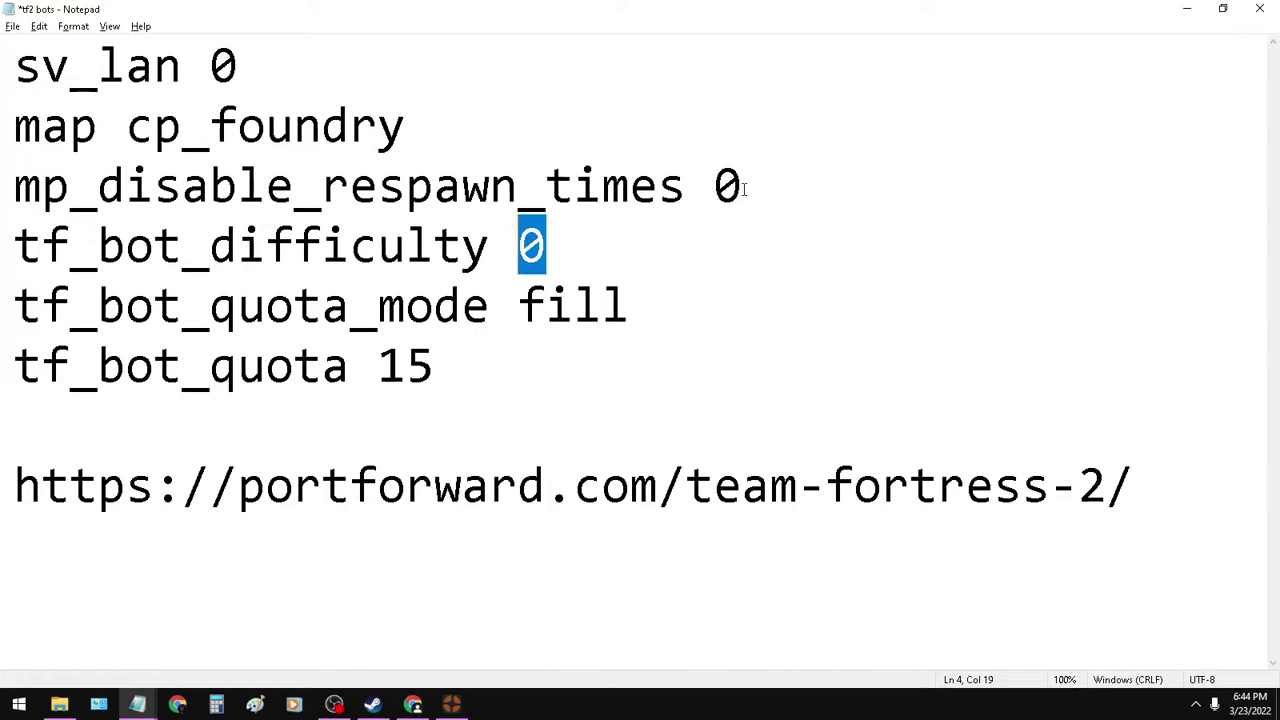
drag(744, 186, 718, 187)
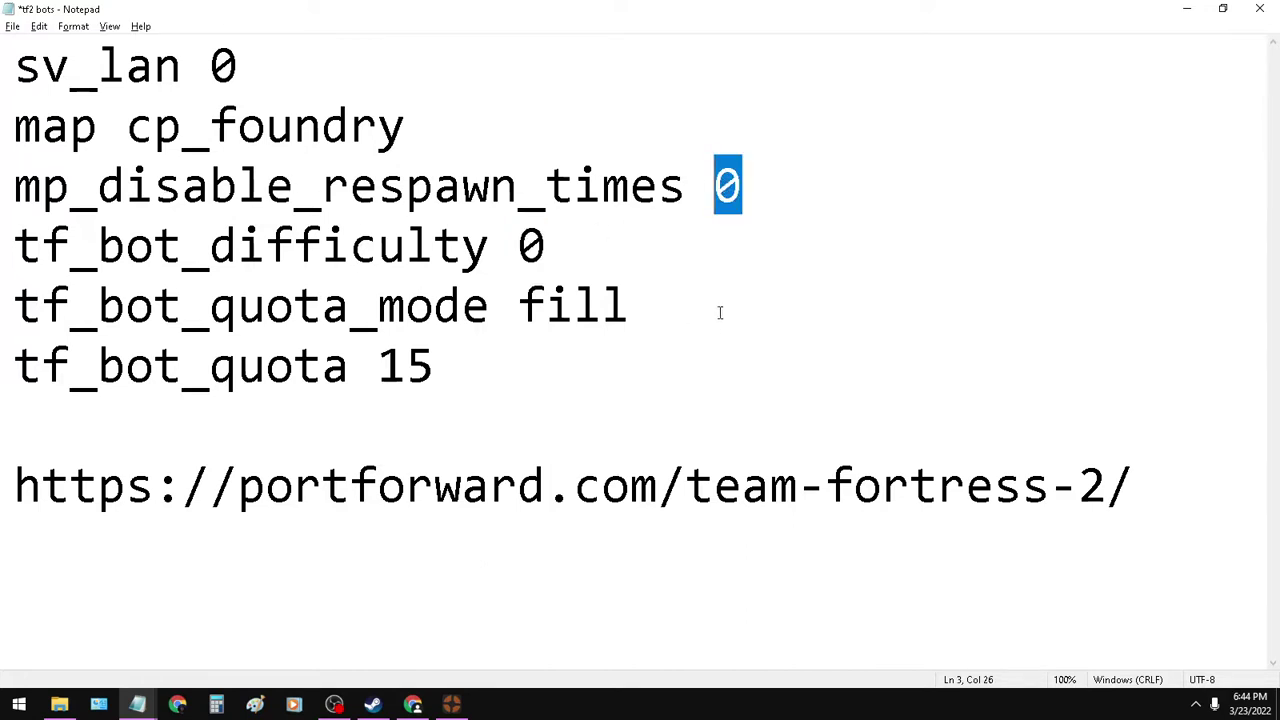
drag(636, 306, 10, 306)
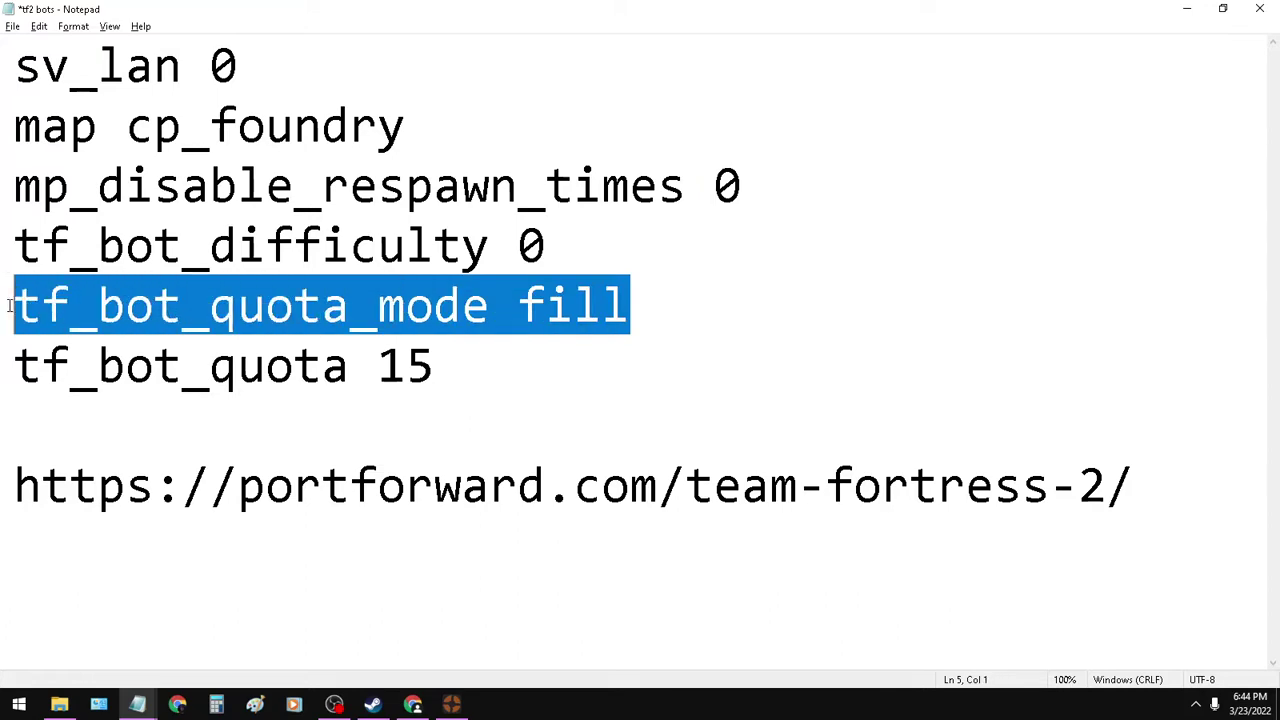
Step: Paste and submit tf_bot_quota_mode fill in the TF2 console
key(alt+Tab)
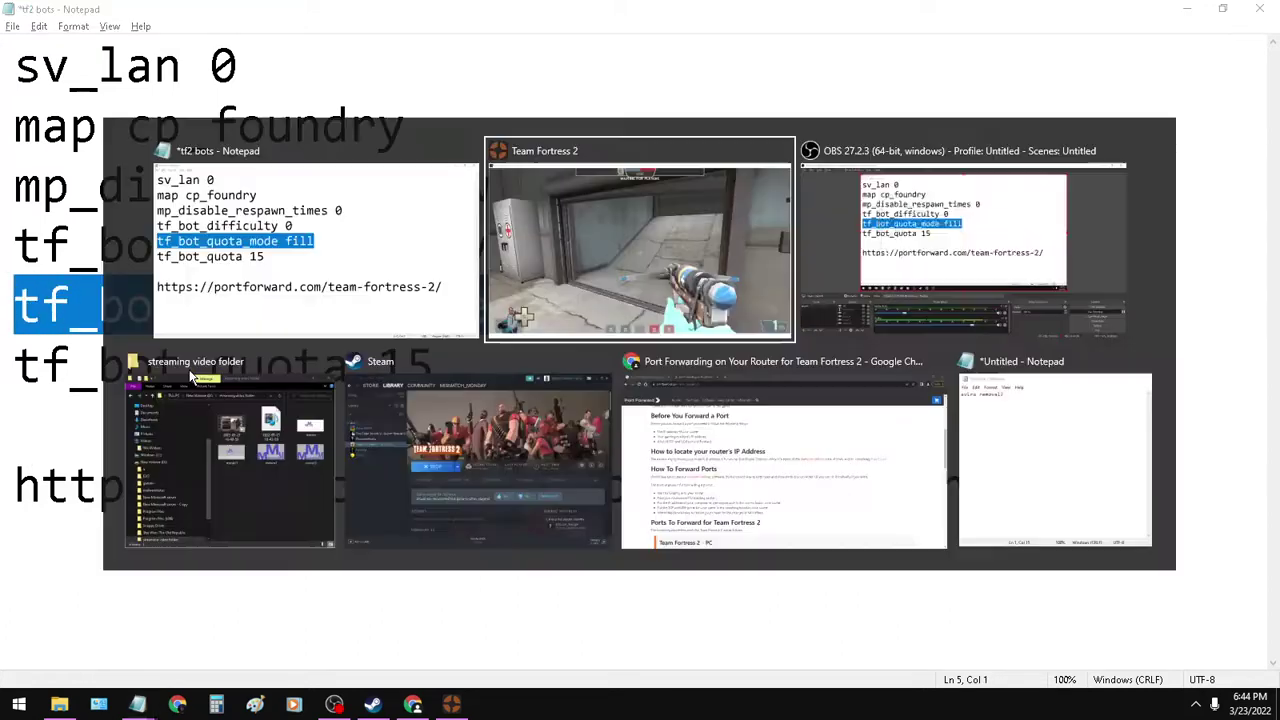
key(grave)
key(ctrl+v)
key(Return)
Step: Copy tf_bot_quota 15 from Notepad and submit it in the game console
key(alt+Tab)
drag(440, 372, 4, 372)
key(ctrl+c)
key(alt+Tab)
key(ctrl+v)
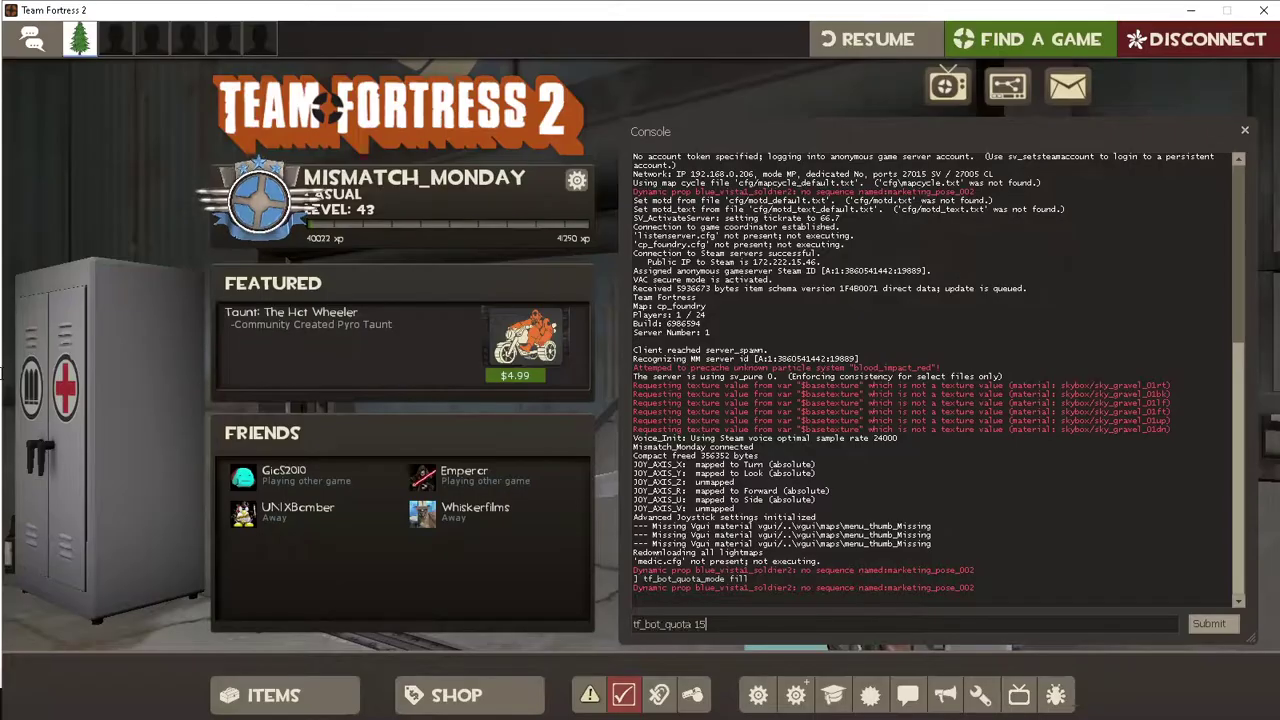
key(Return)
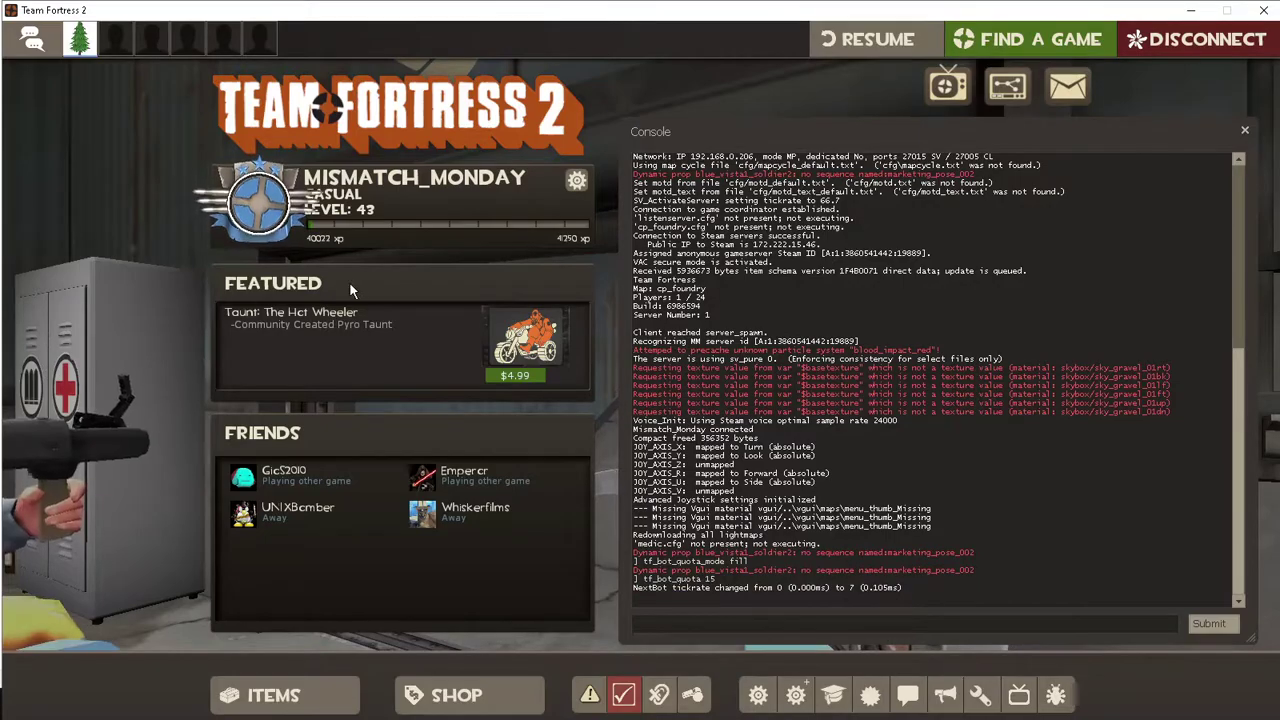
Step: Close the console, check the scoreboard's bot count and move around the spawn room
key(Escape)
key(Tab)
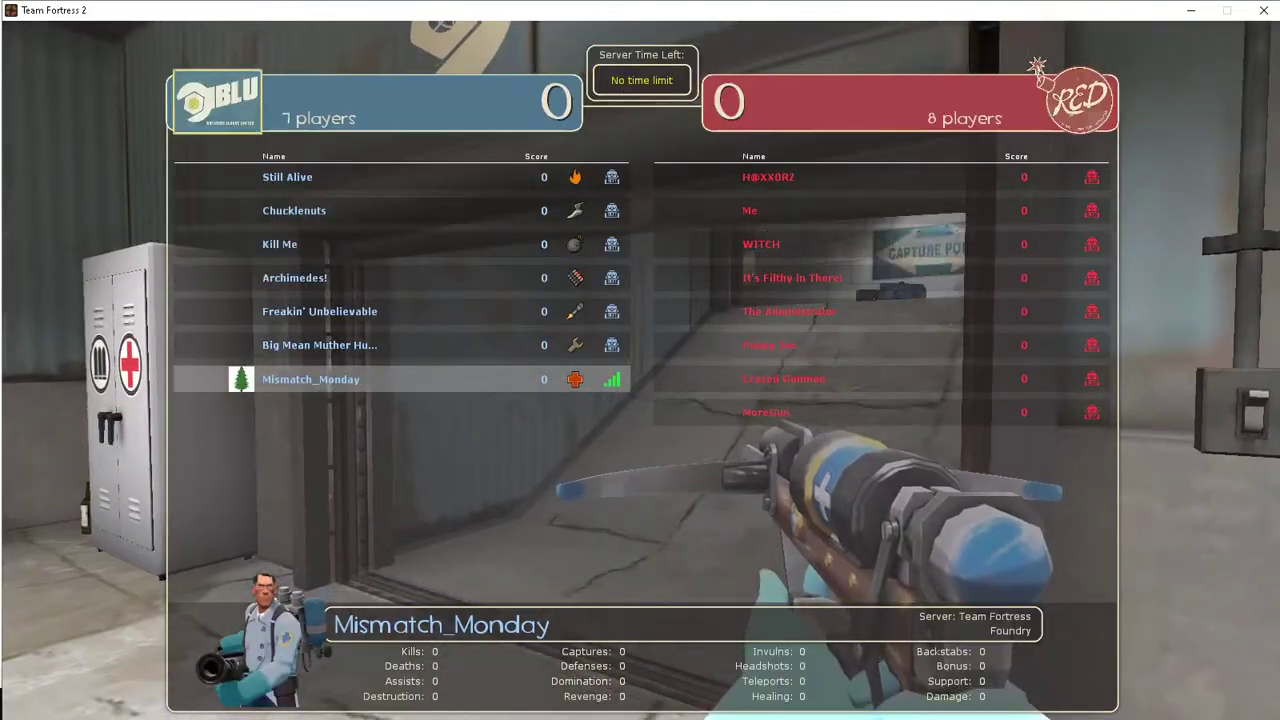
key(s)
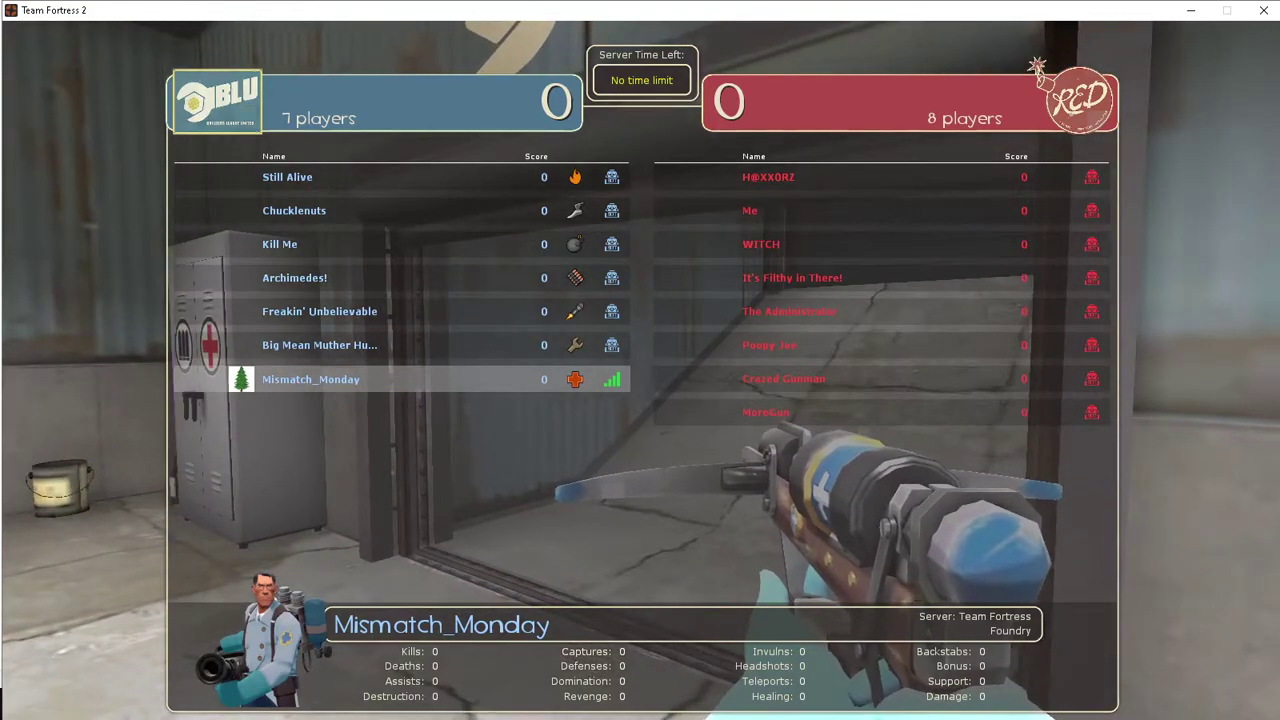
key(s)
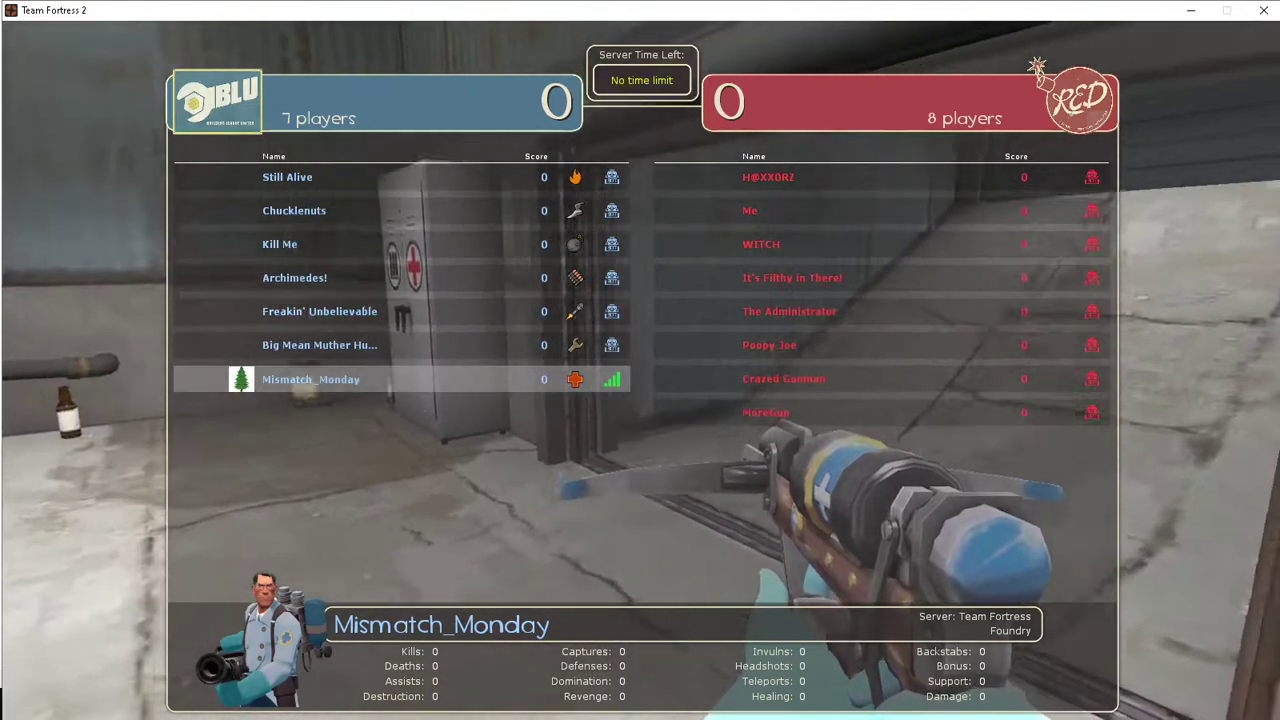
key(d)
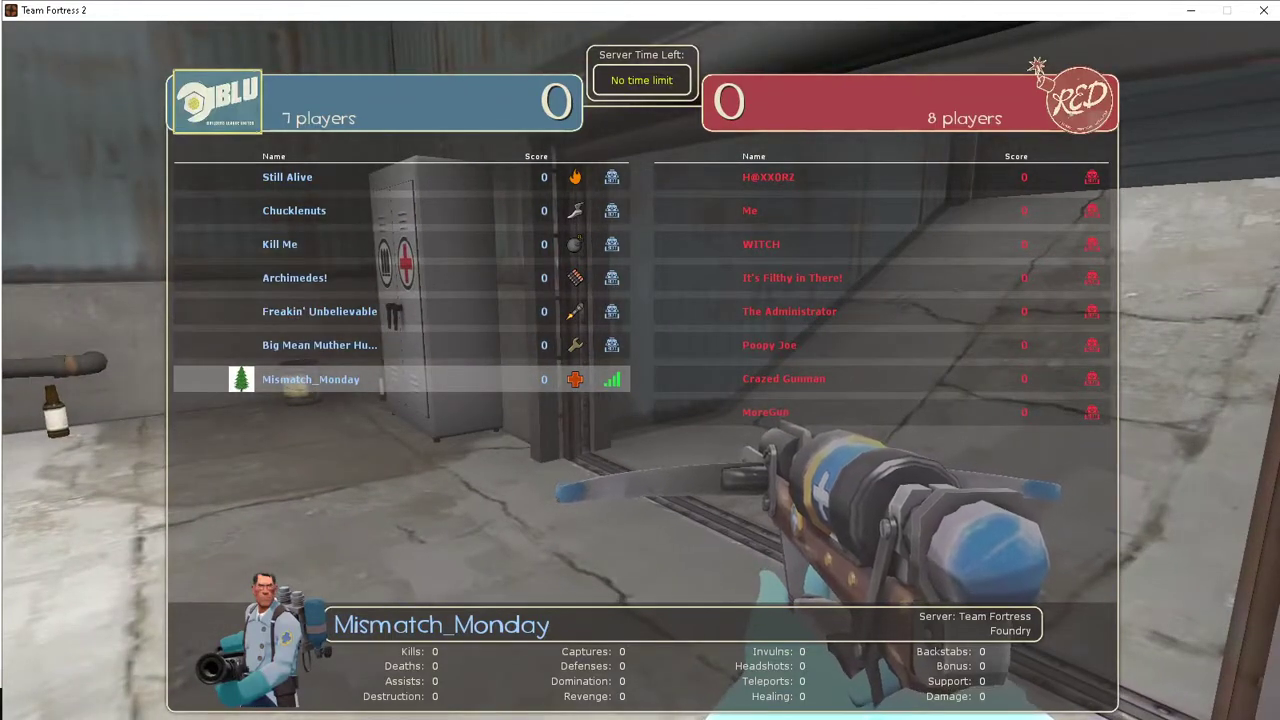
key(Tab)
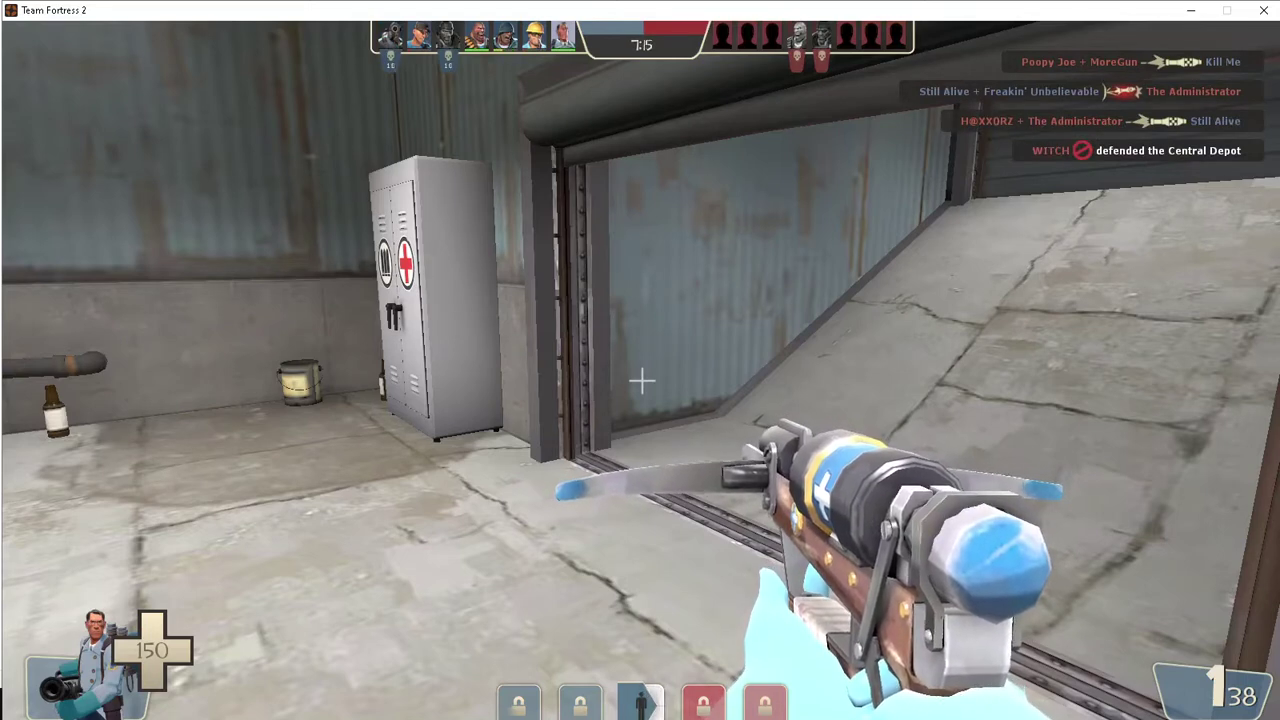
key(grave)
text(connect)
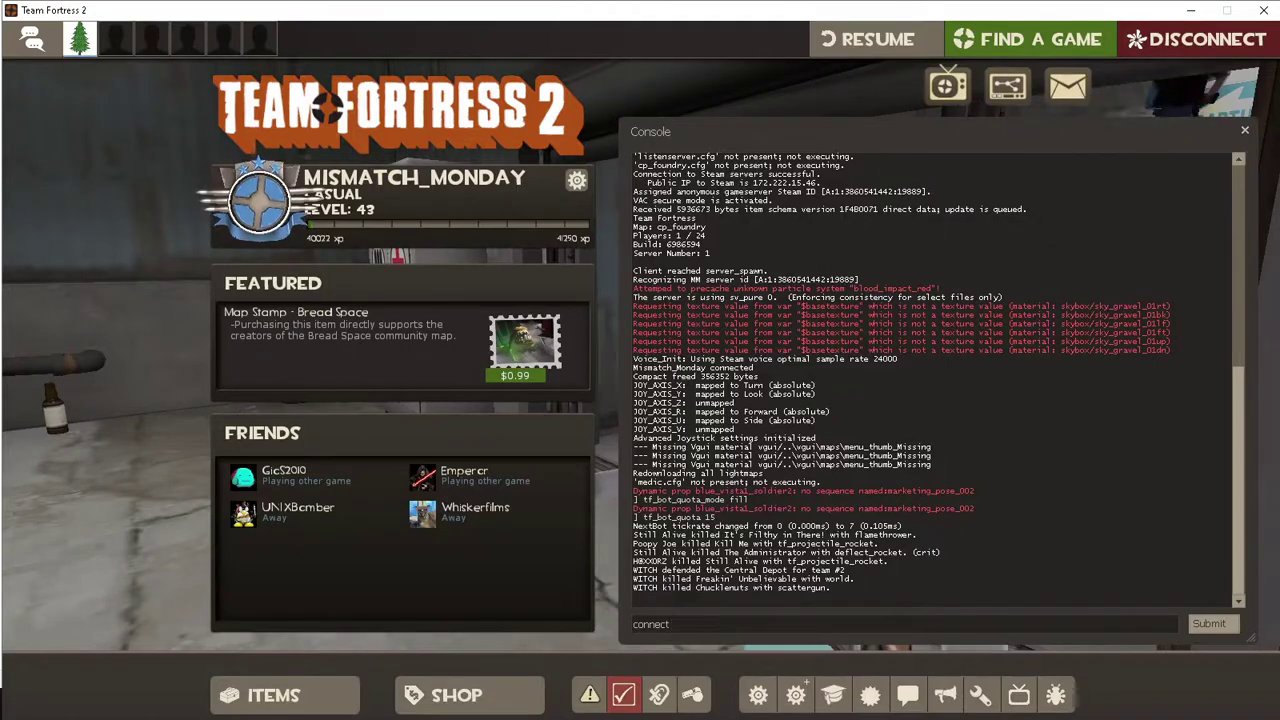
key(Escape)
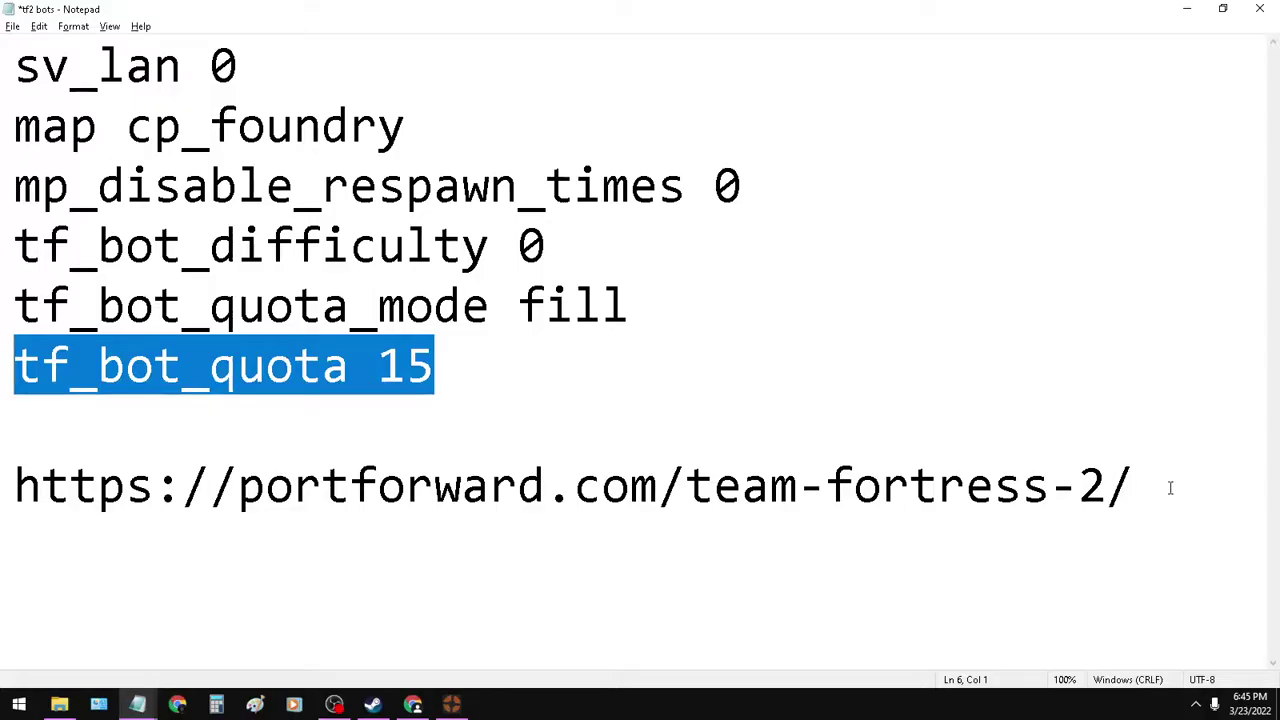
drag(1148, 488, 2, 490)
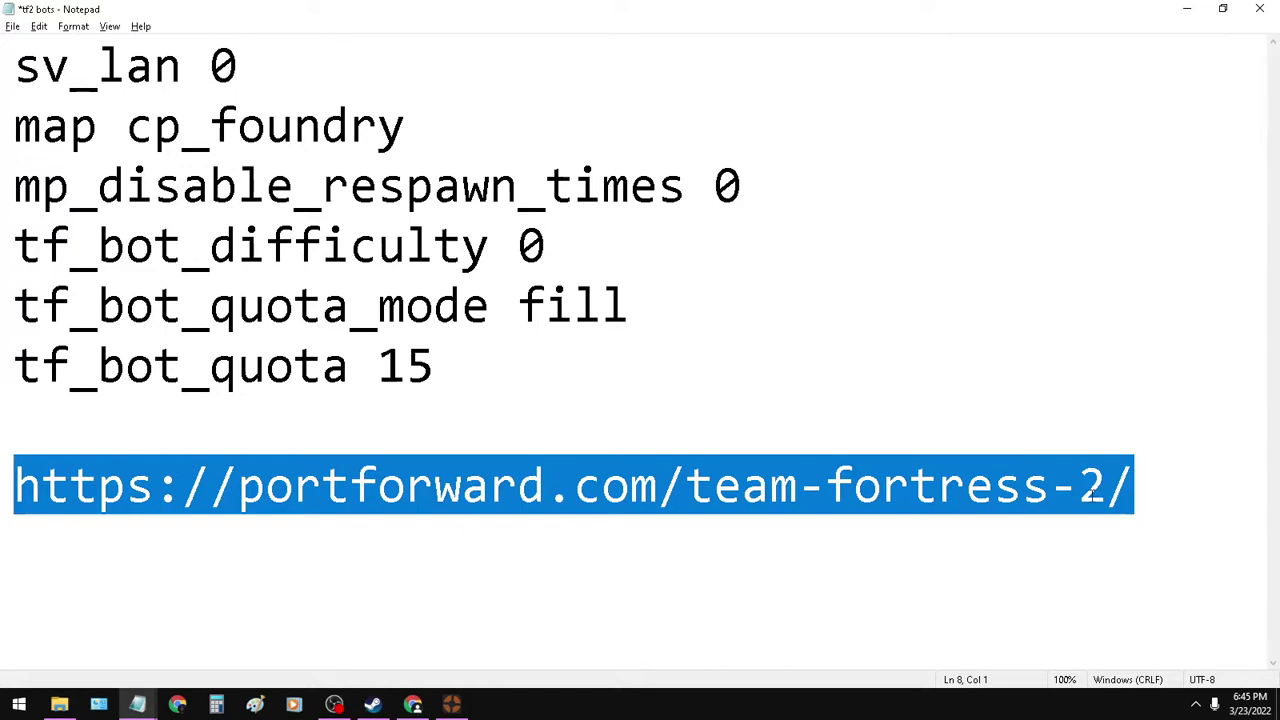
click(1140, 490)
drag(1136, 490, 2, 522)
click(966, 485)
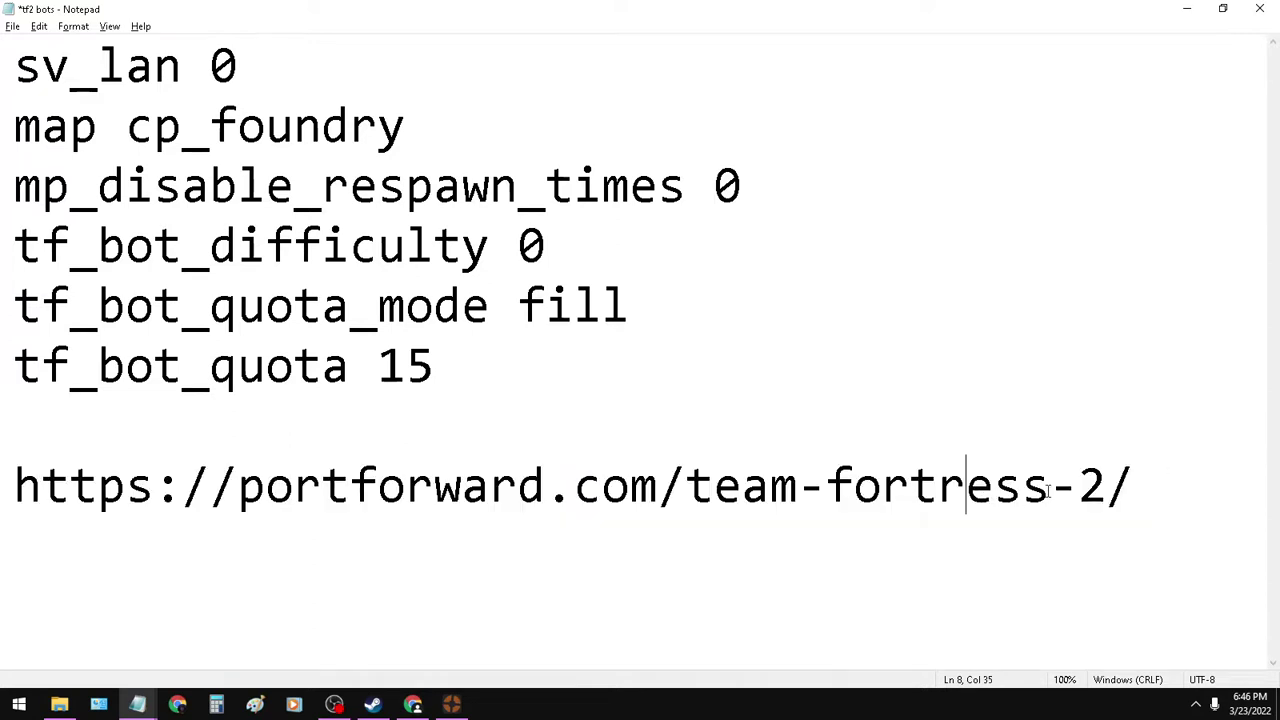
drag(1151, 478, 3, 507)
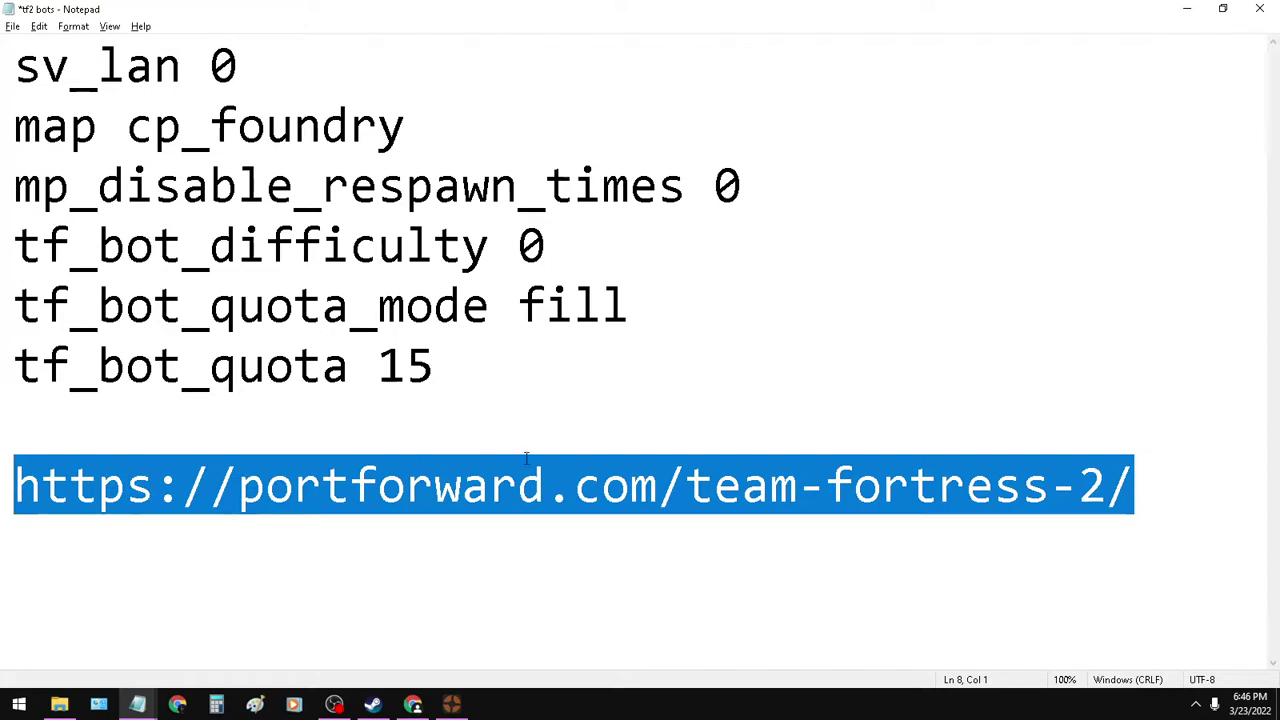